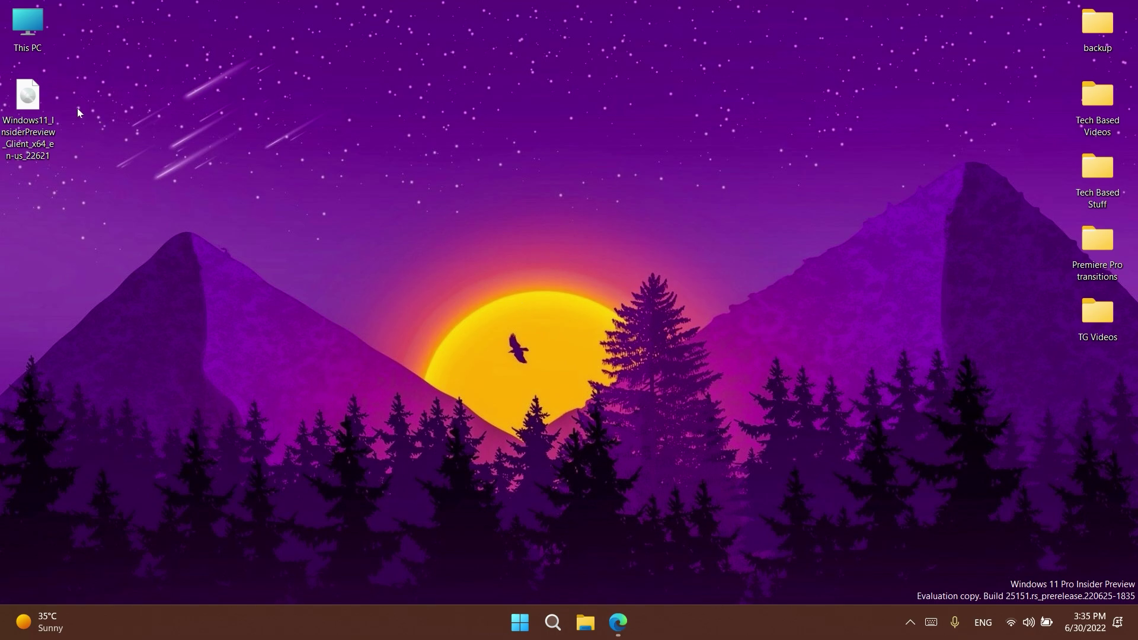
- Bring up the 'Open with' app-choice dialog for the Windows 11 ISO, then dismiss it
{"action": "right_click", "coordinate": [35, 103]}
{"action": "mouse_move", "coordinate": [223, 180]}
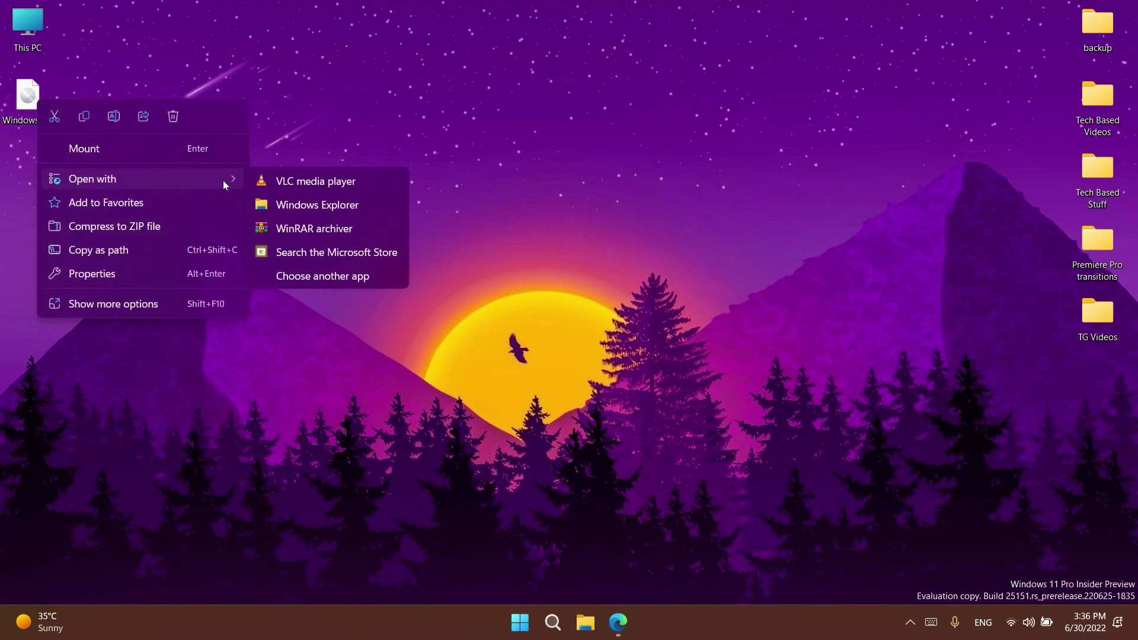
{"action": "left_click", "coordinate": [299, 274]}
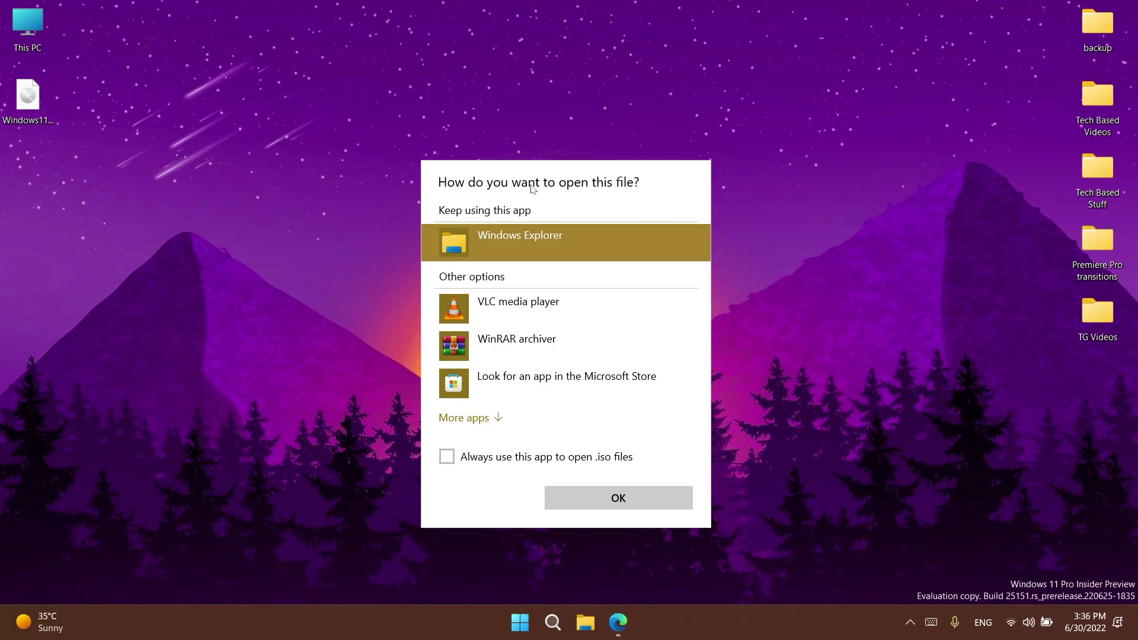
{"action": "left_click", "coordinate": [330, 216]}
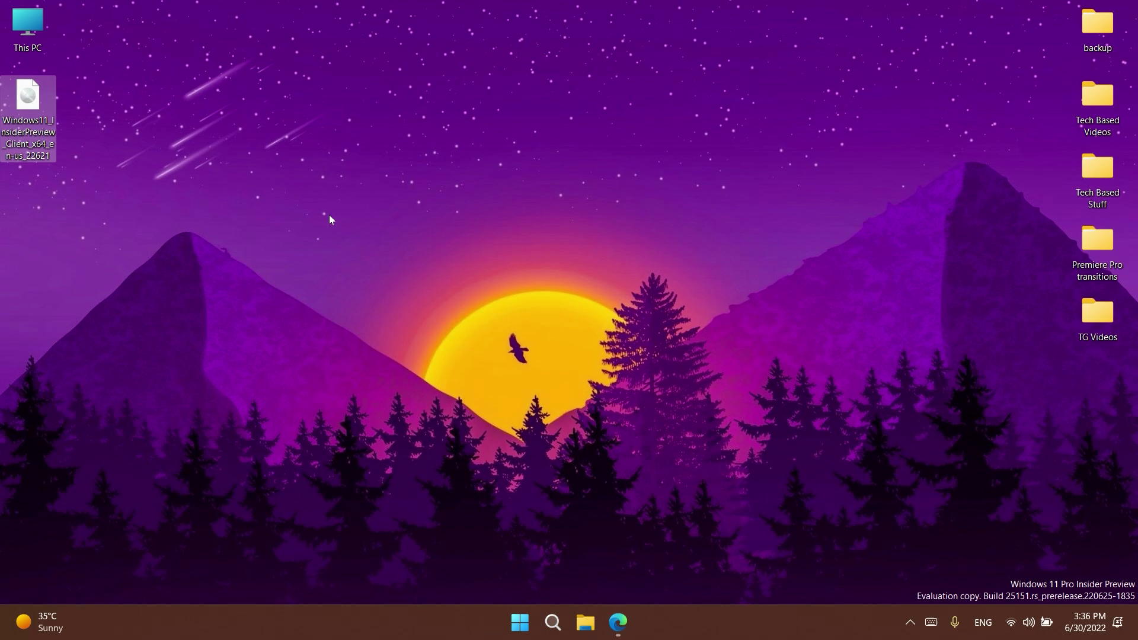
{"action": "left_click", "coordinate": [330, 220]}
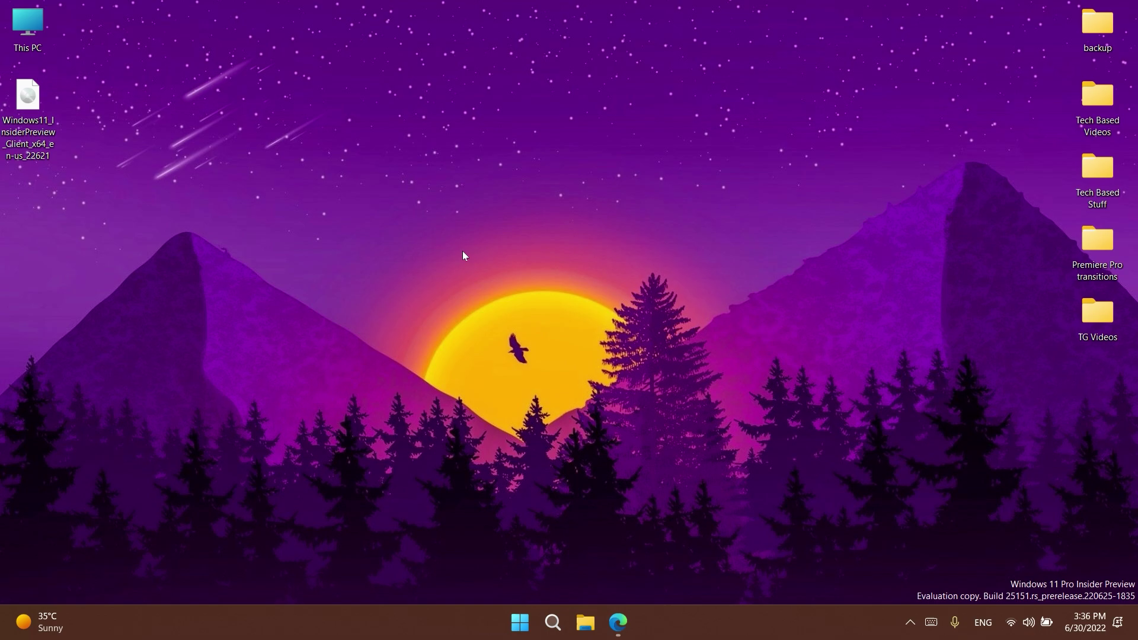
- Return to Edge and look over the ViVe releases page for ViVeTool v0.3.1
{"action": "left_click", "coordinate": [618, 621]}
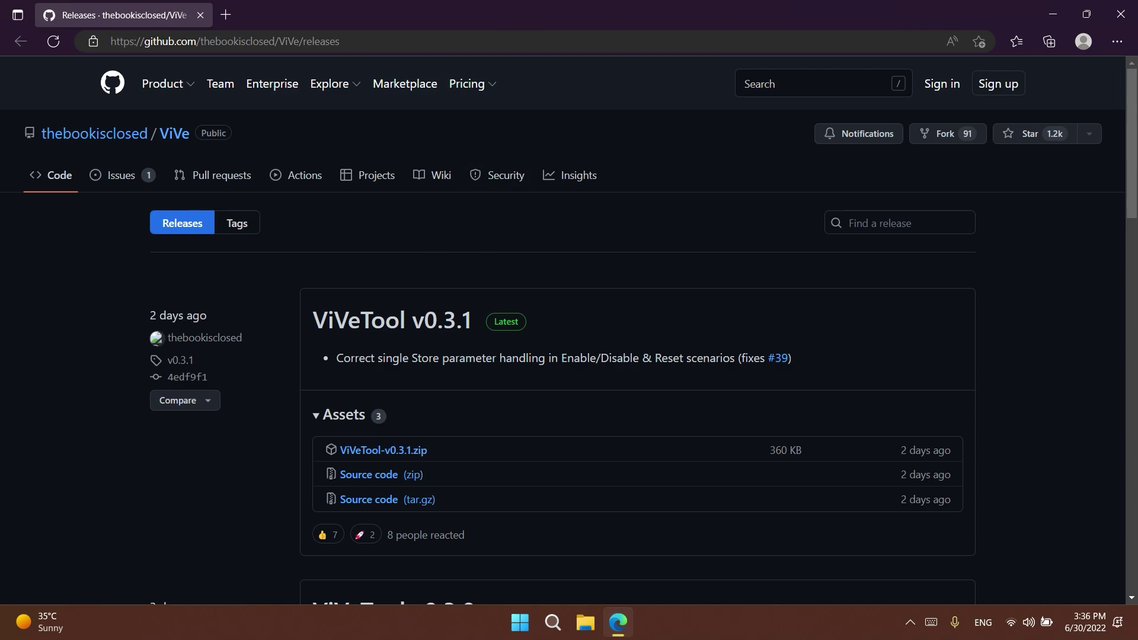
{"action": "scroll", "coordinate": [450, 524], "scroll_direction": "down", "scroll_amount": 8}
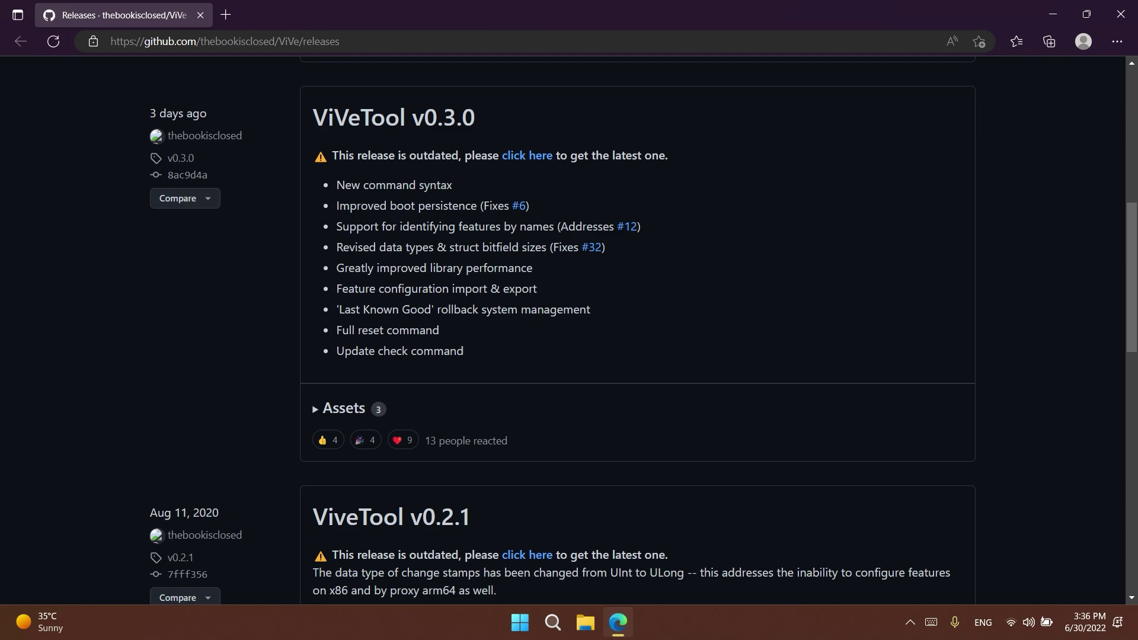
{"action": "scroll", "coordinate": [448, 518], "scroll_direction": "up", "scroll_amount": 8}
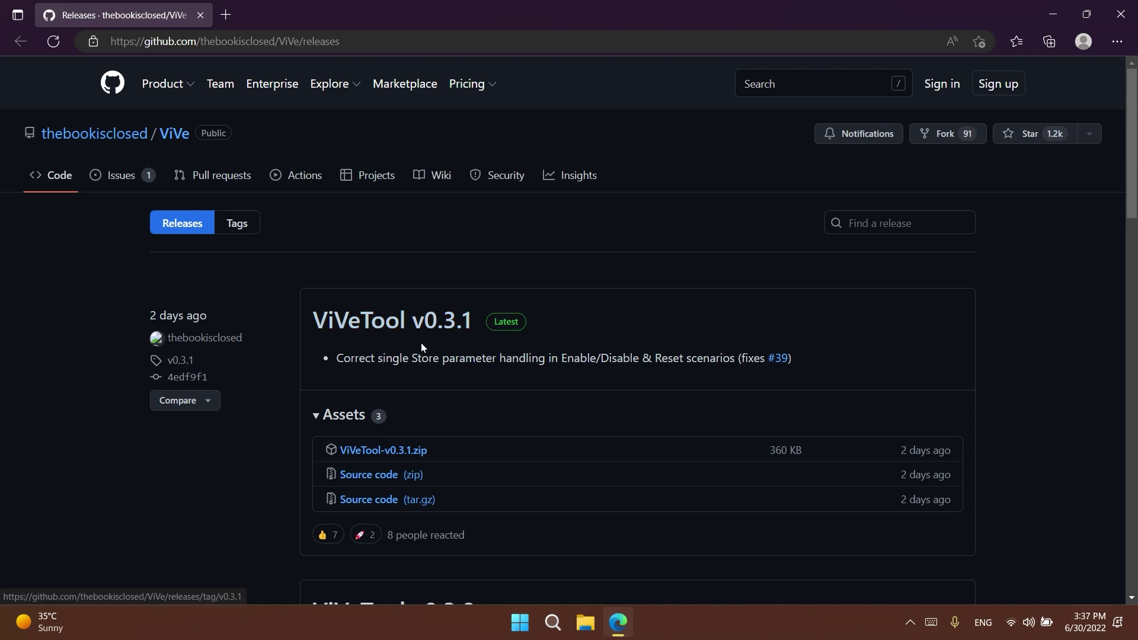
- Download ViVeTool-v0.3.1.zip and start Extract All on the archive in Downloads
{"action": "left_click", "coordinate": [403, 452]}
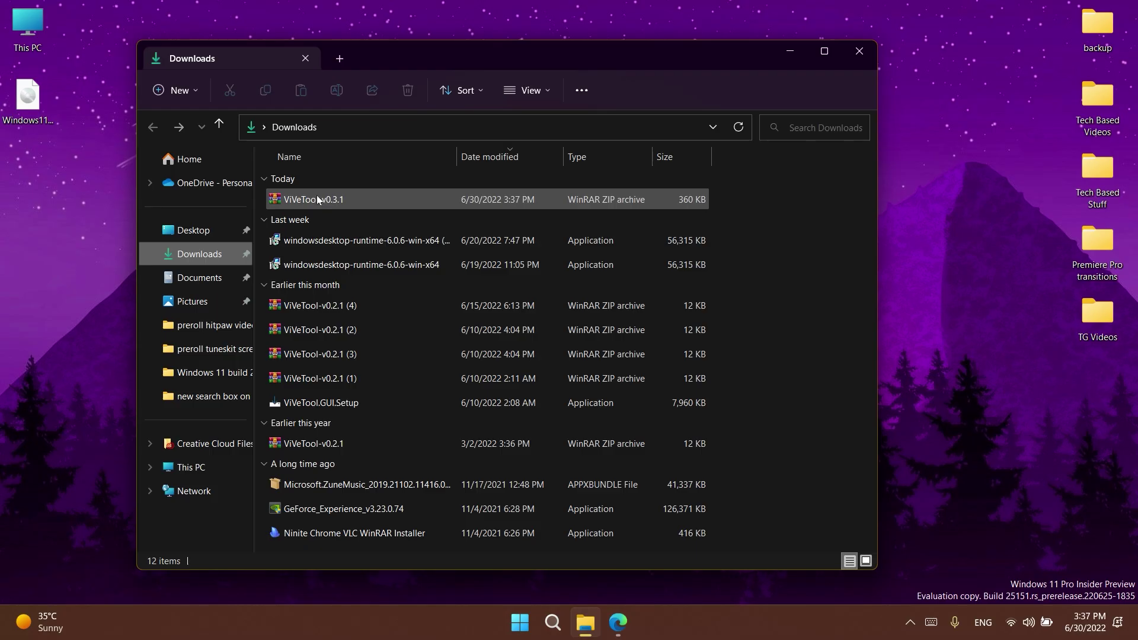
{"action": "right_click", "coordinate": [313, 201]}
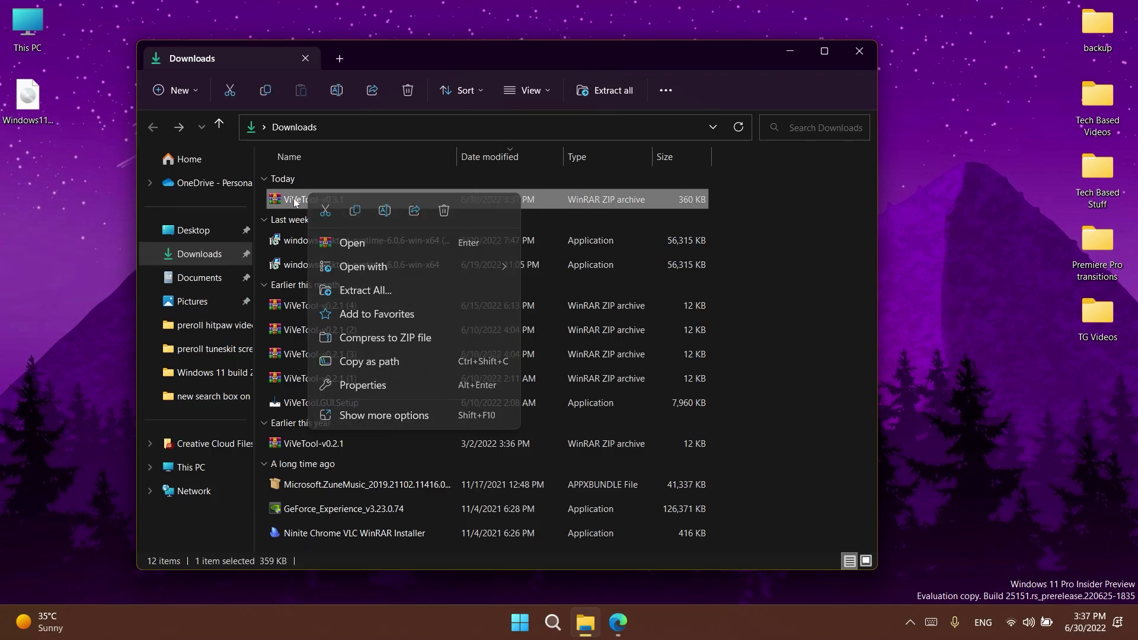
{"action": "left_click", "coordinate": [355, 295]}
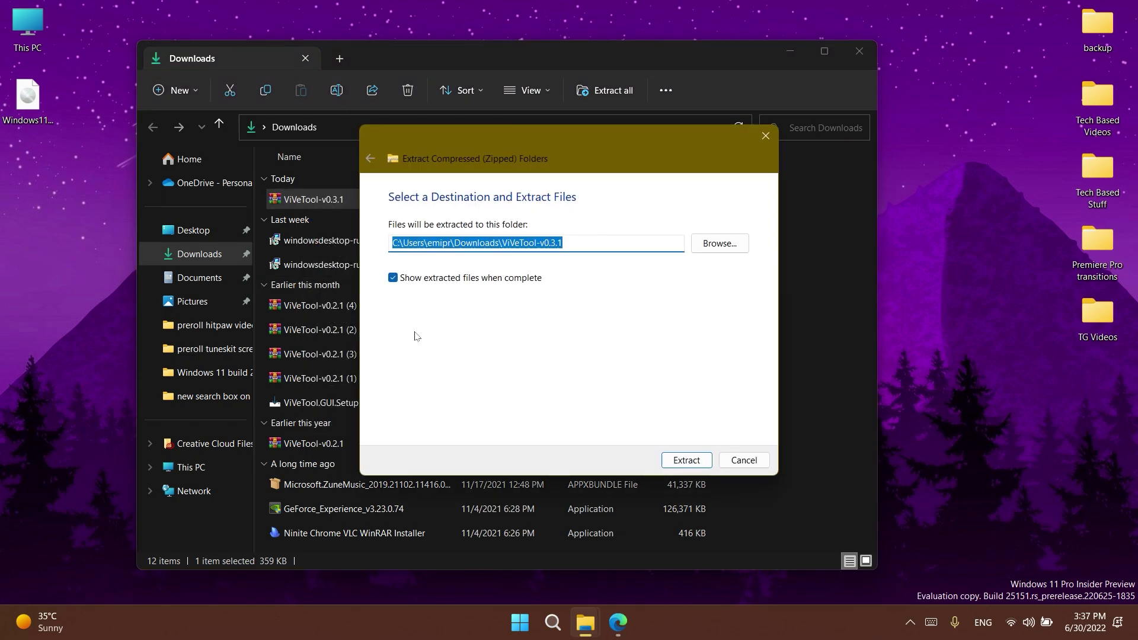
{"action": "left_click", "coordinate": [790, 51]}
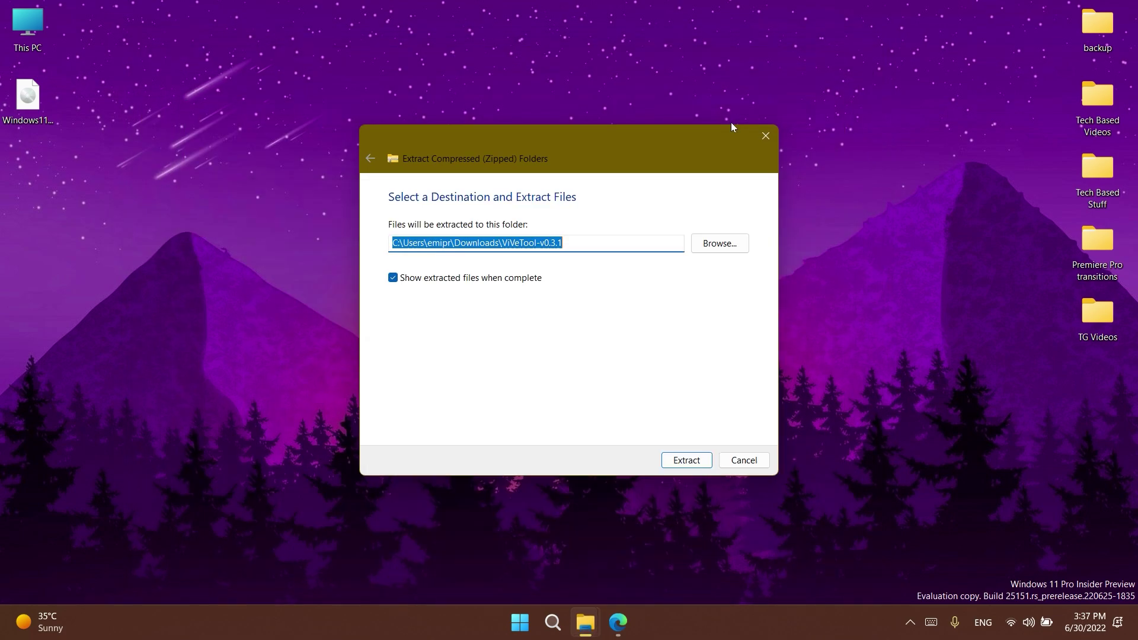
- Browse the extraction destination to This PC > Local Disk (C:) > Windows
{"action": "left_click", "coordinate": [720, 243]}
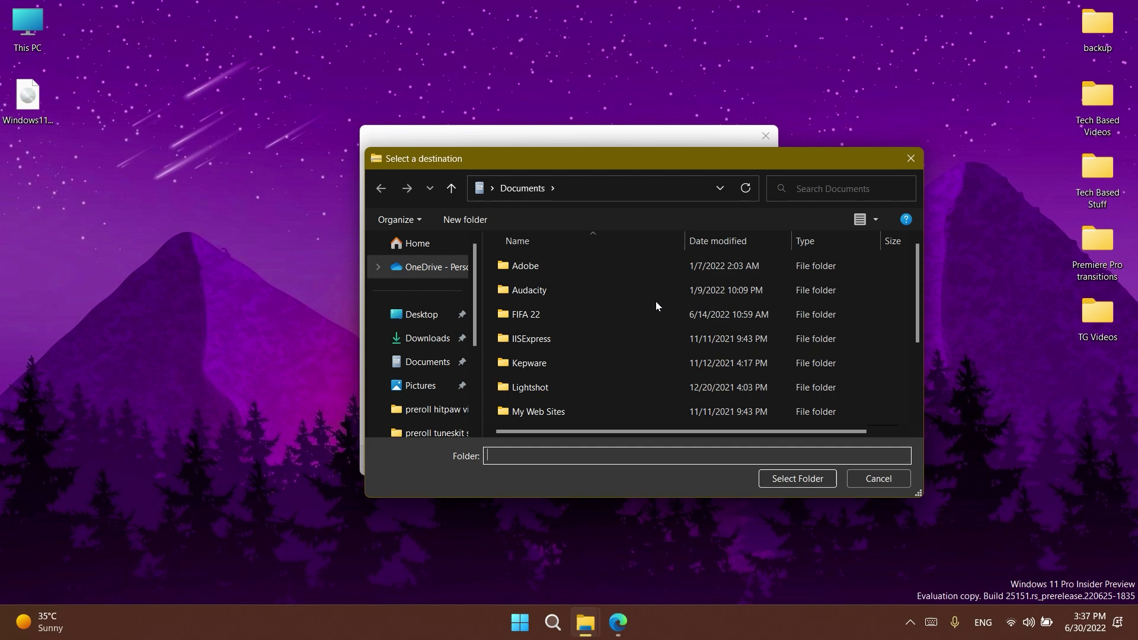
{"action": "scroll", "coordinate": [422, 364], "scroll_direction": "down", "scroll_amount": 5}
{"action": "left_click", "coordinate": [419, 385]}
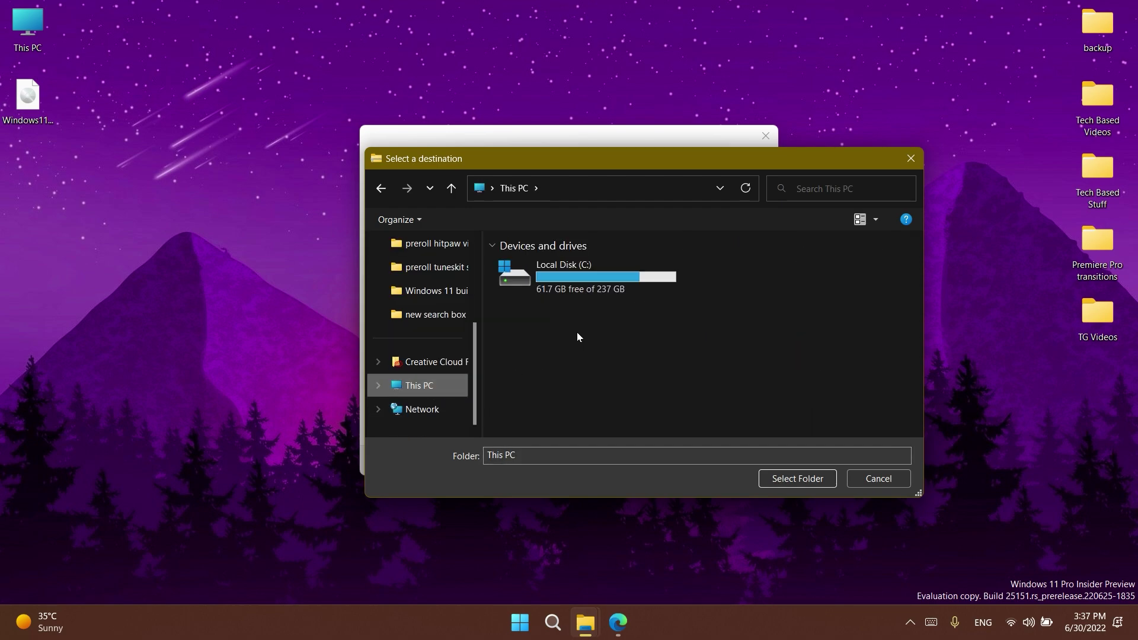
{"action": "double_click", "coordinate": [584, 279]}
{"action": "scroll", "coordinate": [582, 320], "scroll_direction": "down", "scroll_amount": 2}
{"action": "double_click", "coordinate": [578, 365]}
{"action": "scroll", "coordinate": [578, 361], "scroll_direction": "down", "scroll_amount": 10}
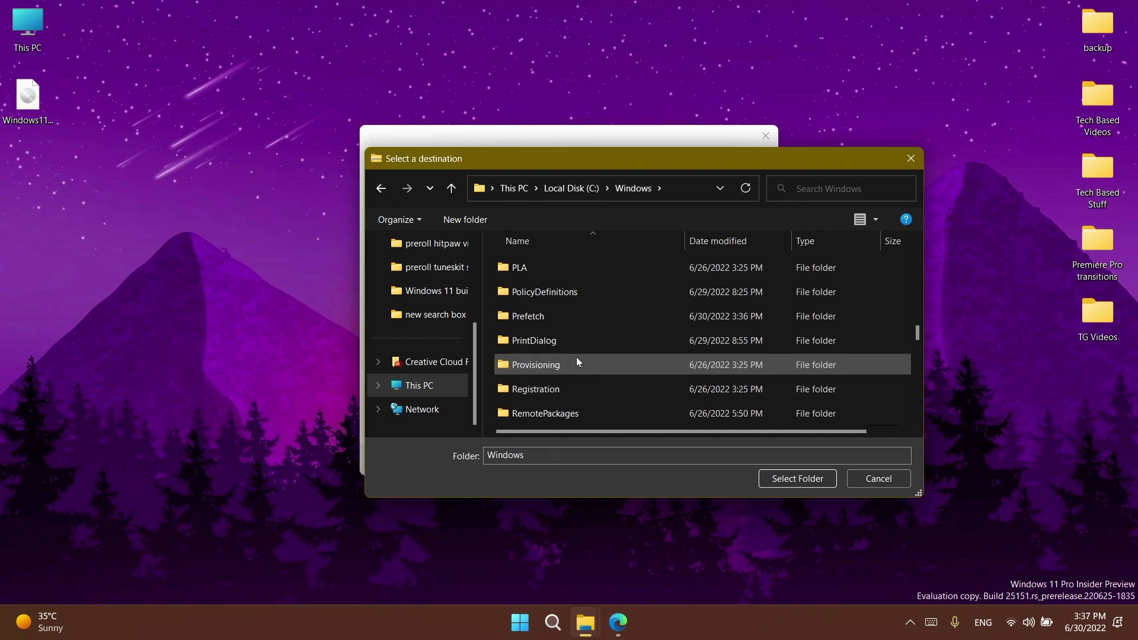
{"action": "scroll", "coordinate": [576, 361], "scroll_direction": "down", "scroll_amount": 10}
- Select System32 as the extraction destination and replace the existing files there
{"action": "type", "text": "system32"}
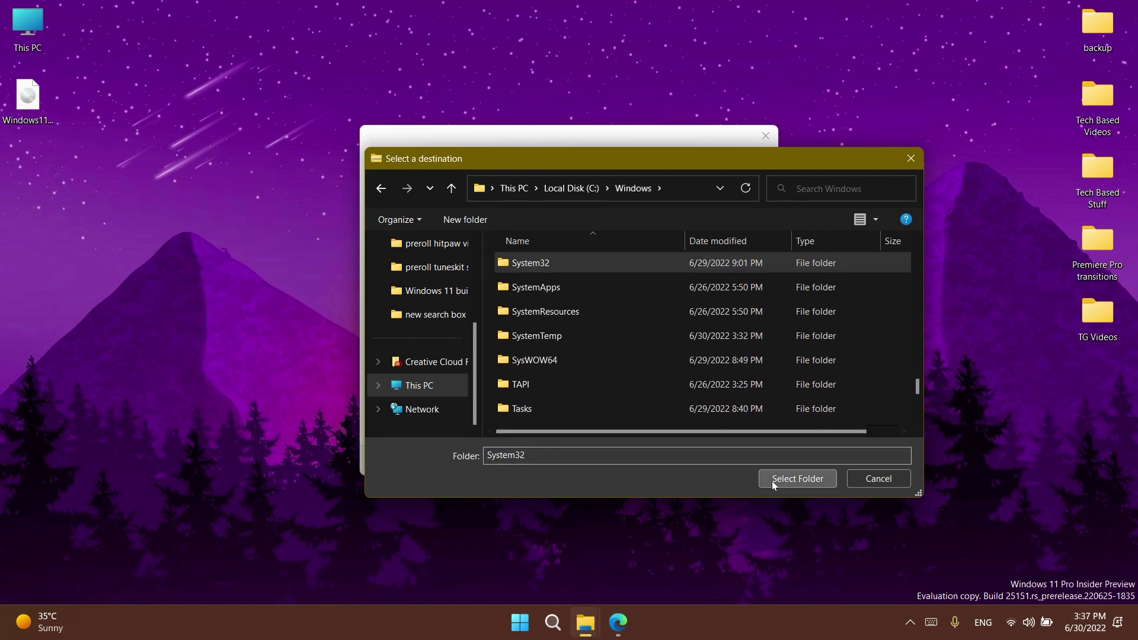
{"action": "left_click", "coordinate": [772, 481]}
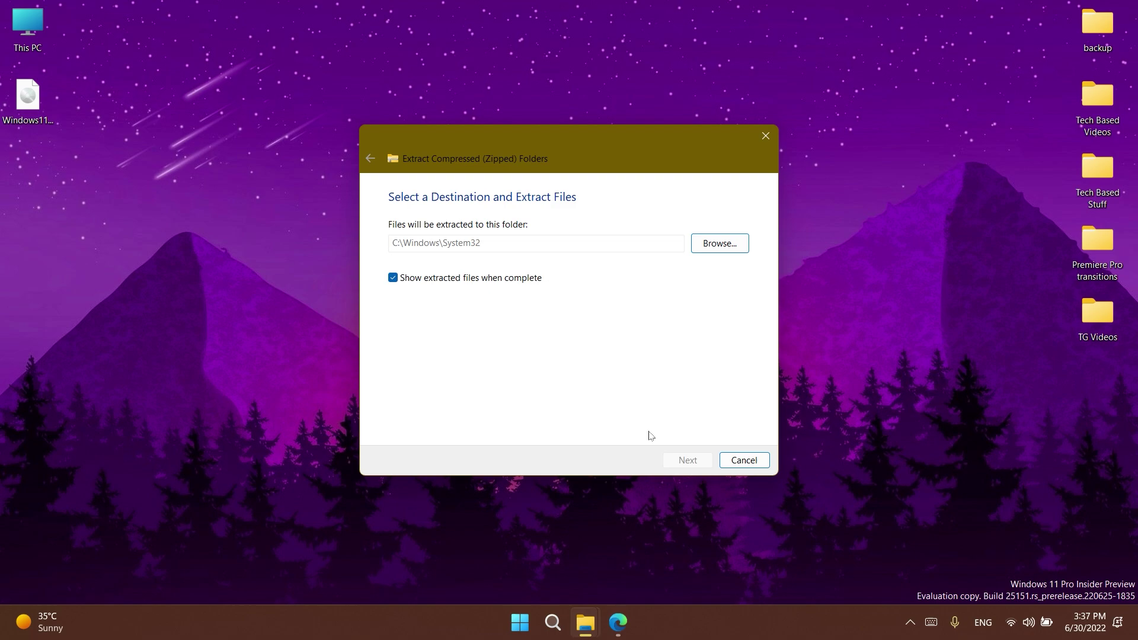
{"action": "key", "text": "Return"}
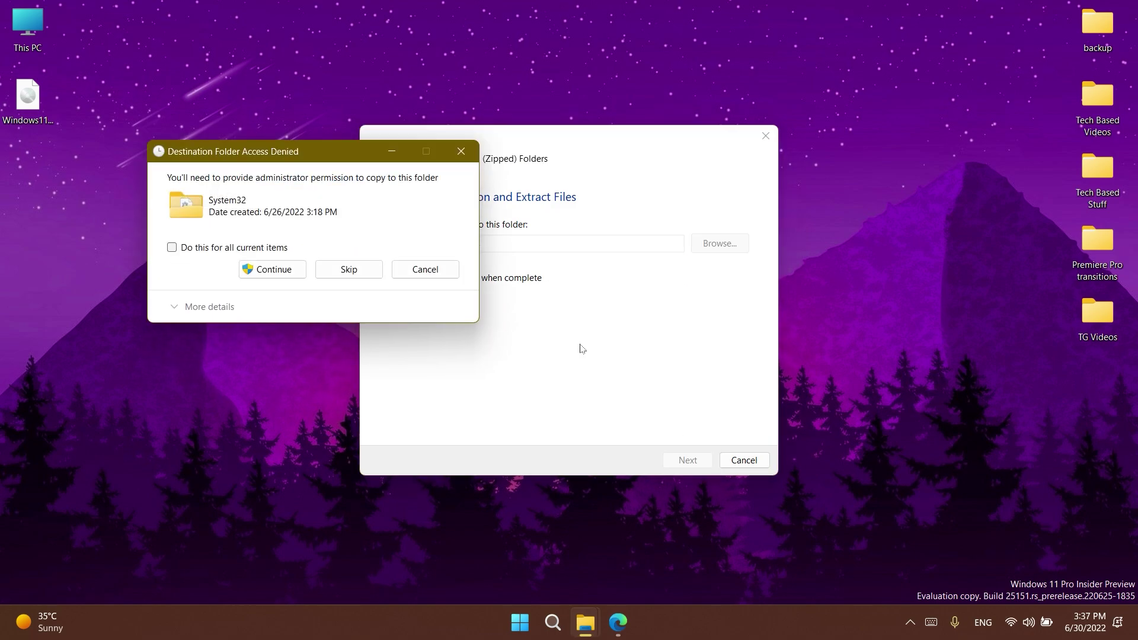
- Grant administrator permission for each copied file, then close the System32 window
{"action": "left_click", "coordinate": [258, 269]}
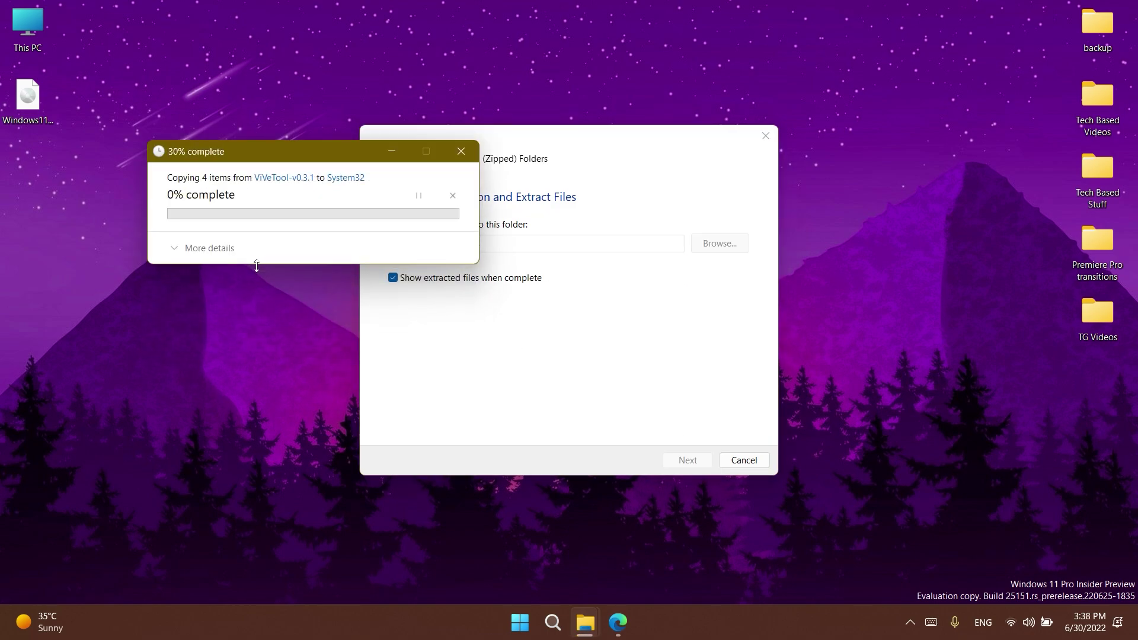
{"action": "left_click", "coordinate": [258, 270]}
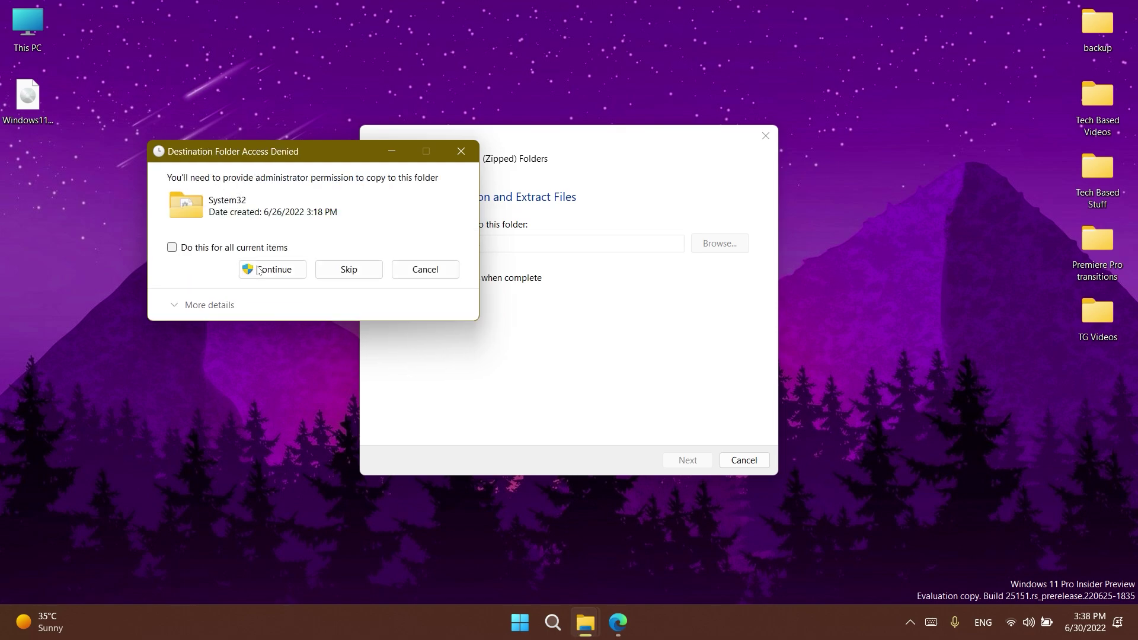
{"action": "left_click", "coordinate": [258, 270]}
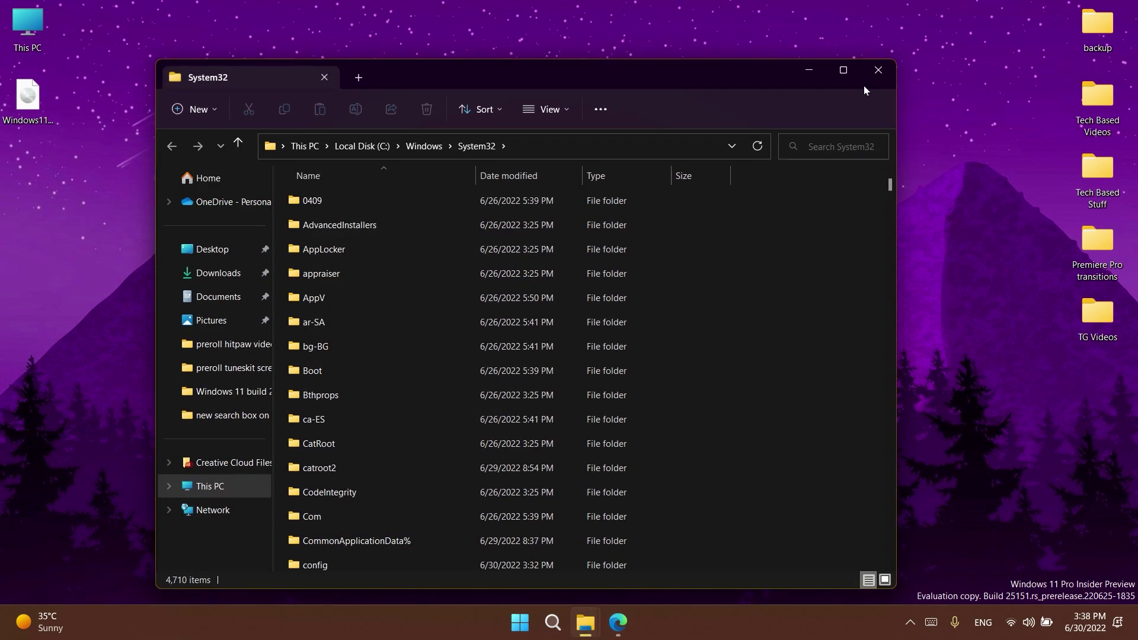
{"action": "left_click", "coordinate": [863, 84]}
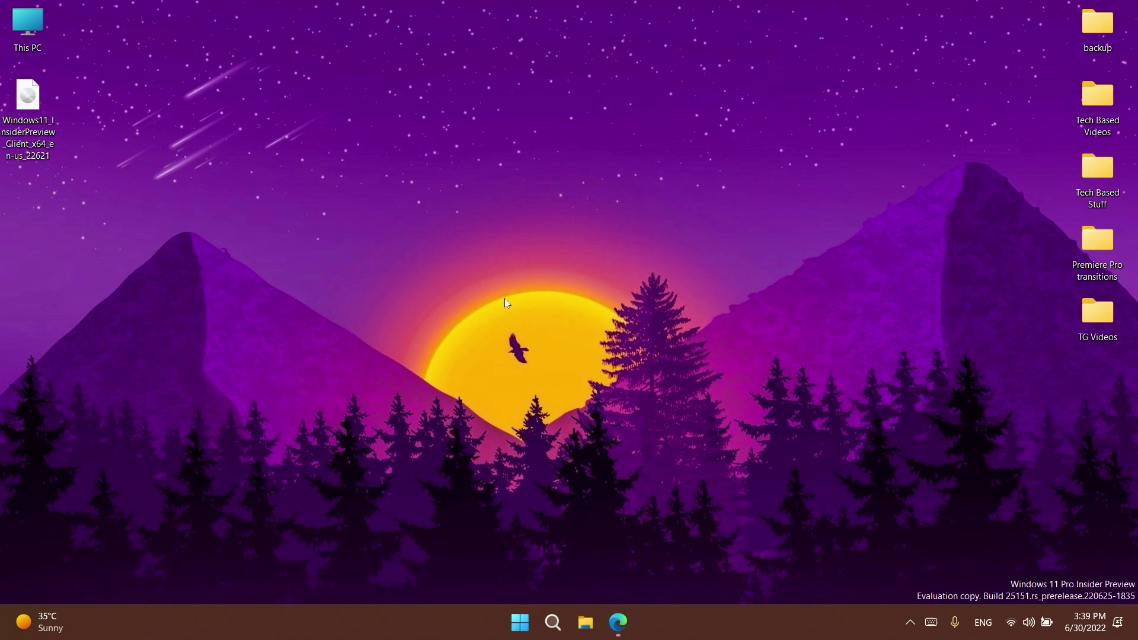
- Launch Command Prompt as administrator from the Start menu search for cmd
{"action": "key", "text": "super"}
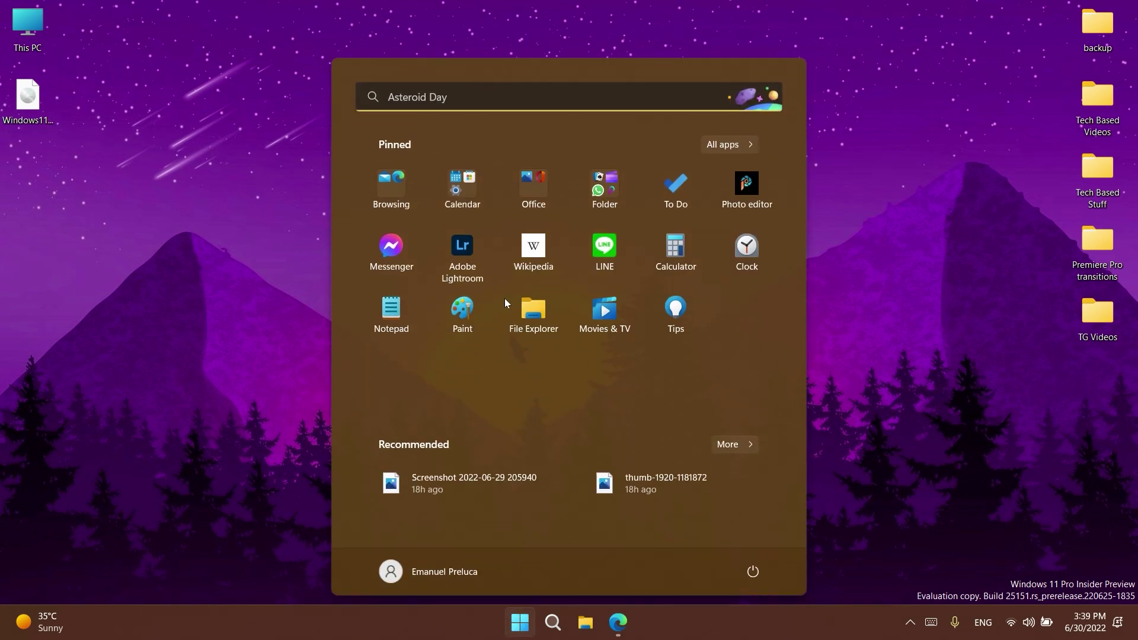
{"action": "type", "text": "cmd"}
{"action": "right_click", "coordinate": [394, 223]}
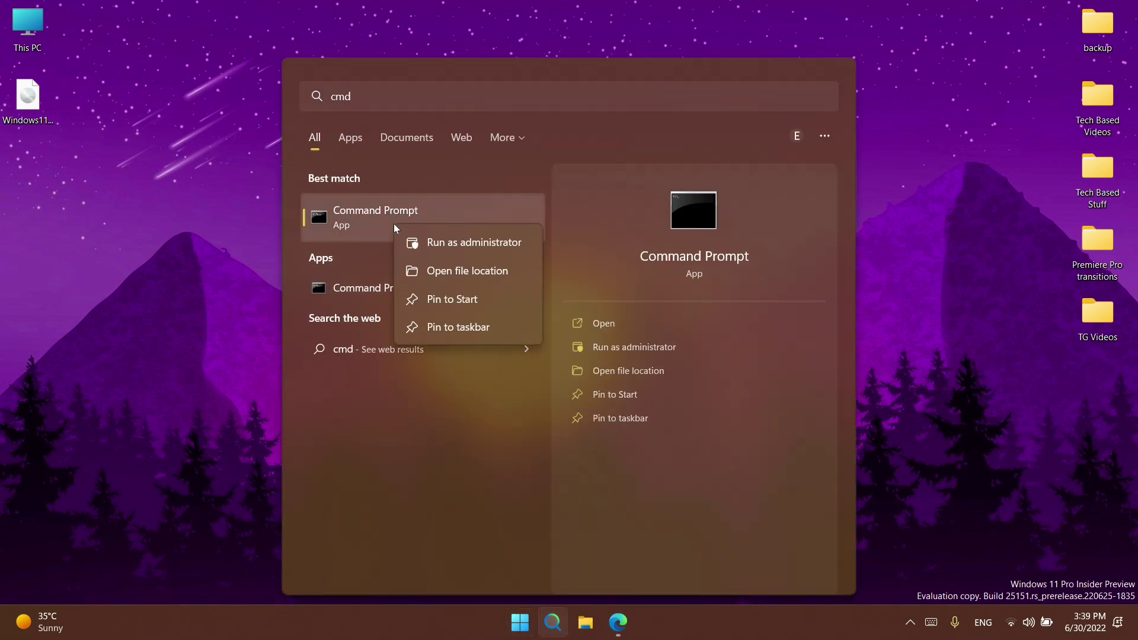
{"action": "left_click", "coordinate": [451, 251]}
{"action": "left_click", "coordinate": [482, 425]}
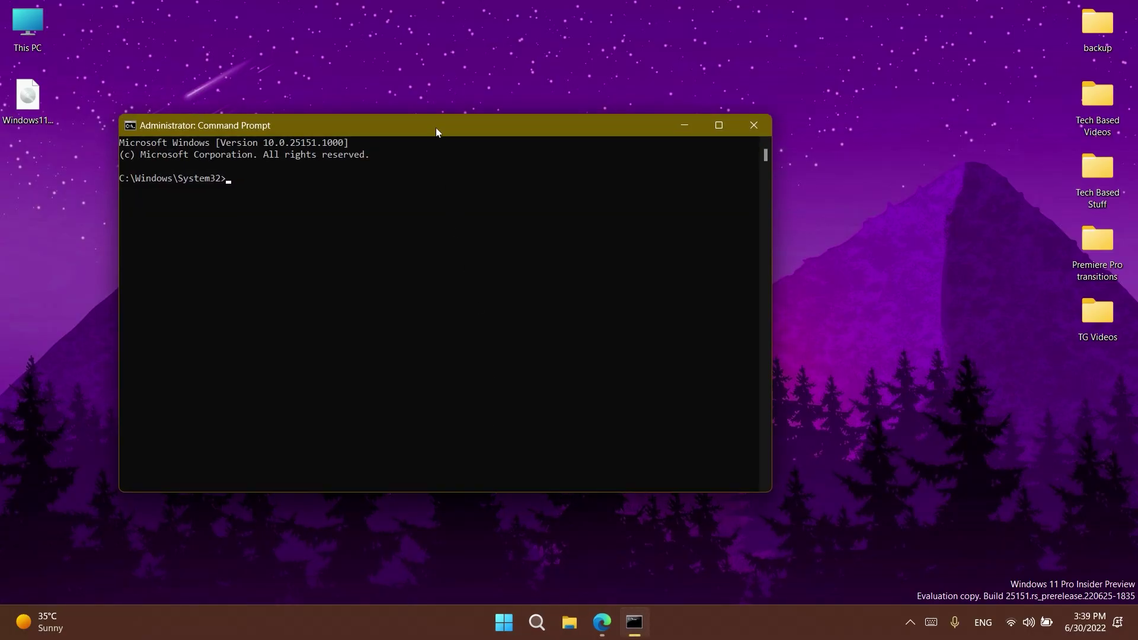
{"action": "left_click_drag", "start_coordinate": [437, 131], "coordinate": [572, 137]}
- Run vivetool /enable /id:36302090, then close Command Prompt after it succeeds
{"action": "type", "text": "vivetool /enable /id:36302090"}
{"action": "key", "text": "Return"}
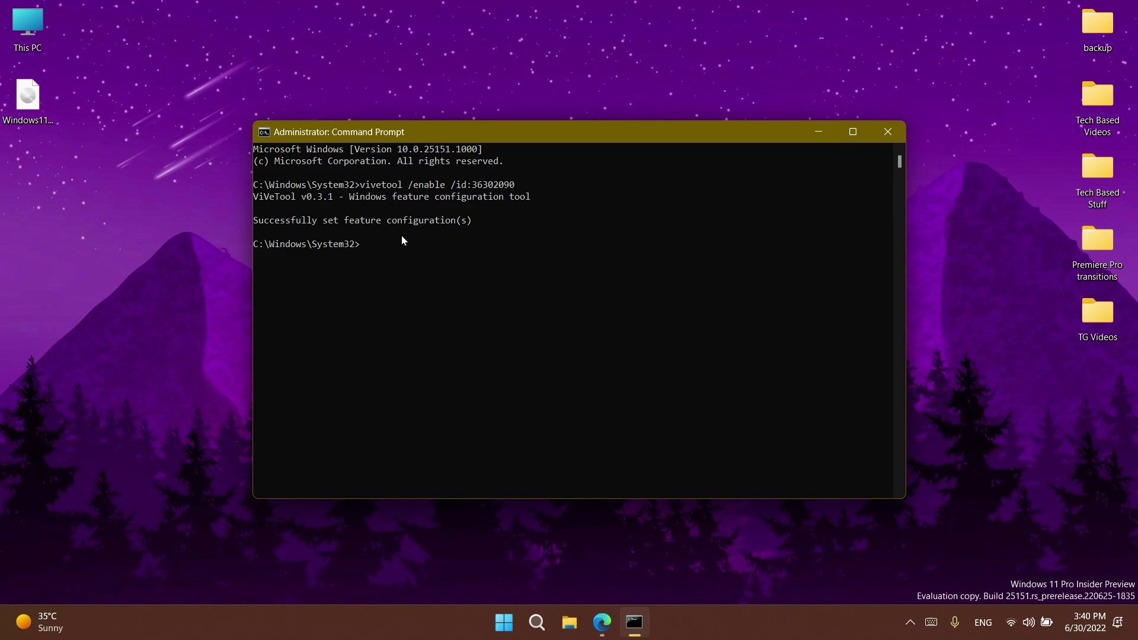
{"action": "key", "text": "alt+F4"}
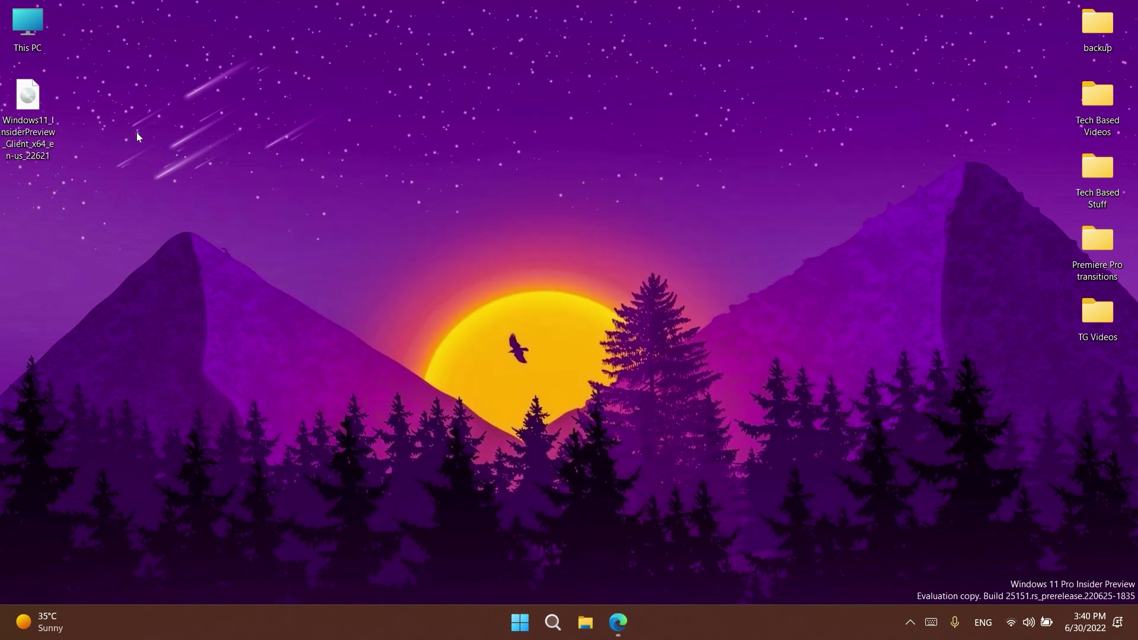
{"action": "right_click", "coordinate": [34, 99]}
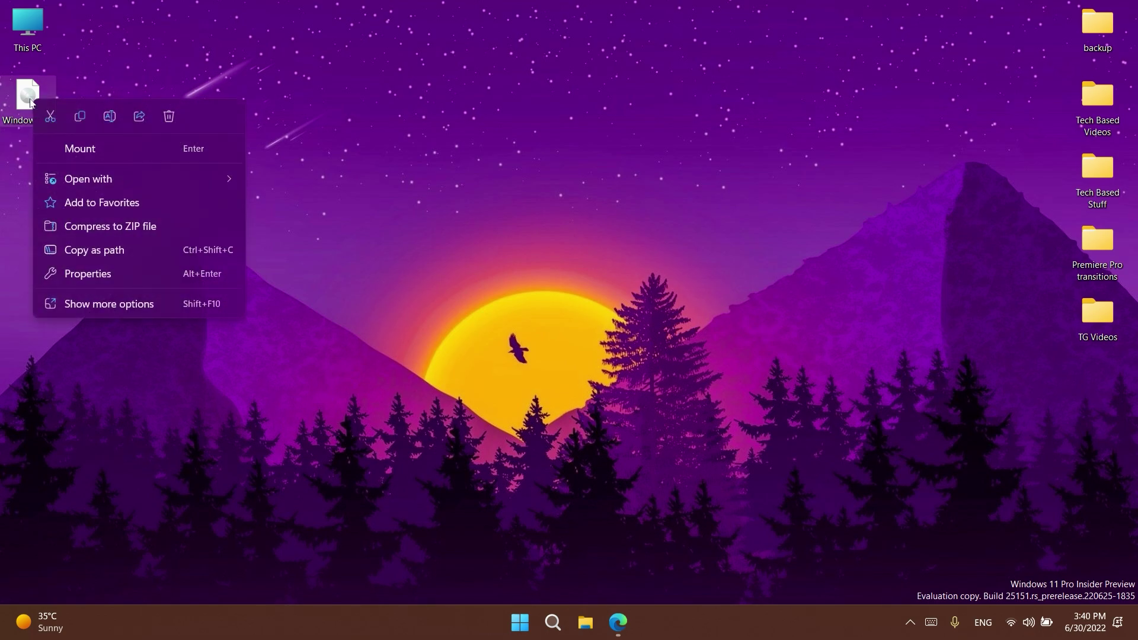
{"action": "mouse_move", "coordinate": [108, 178]}
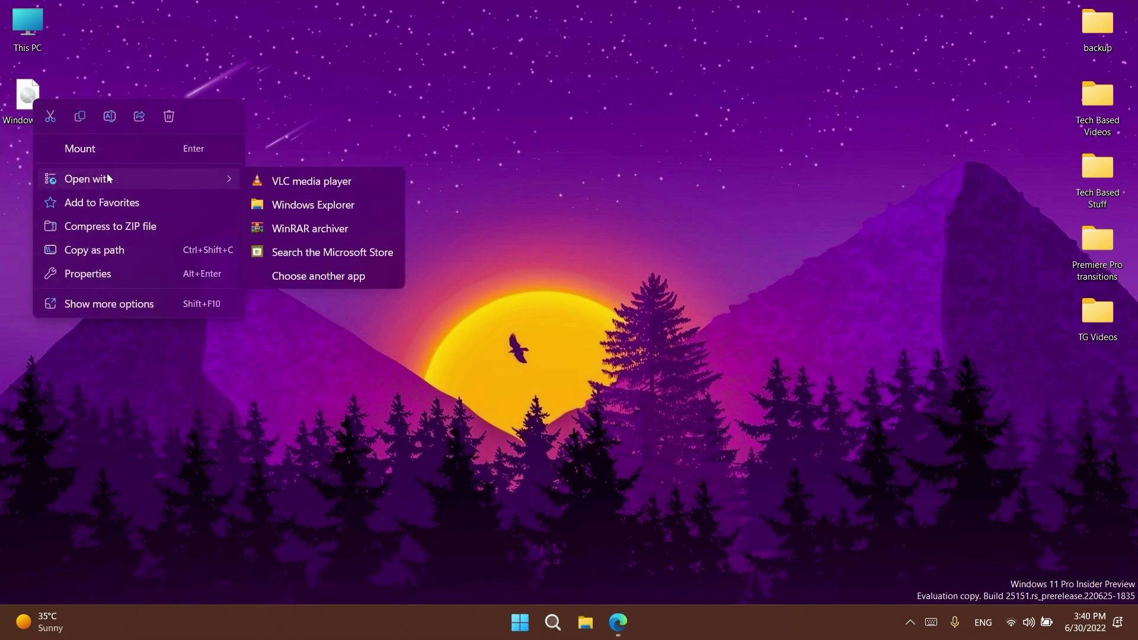
{"action": "left_click", "coordinate": [325, 274]}
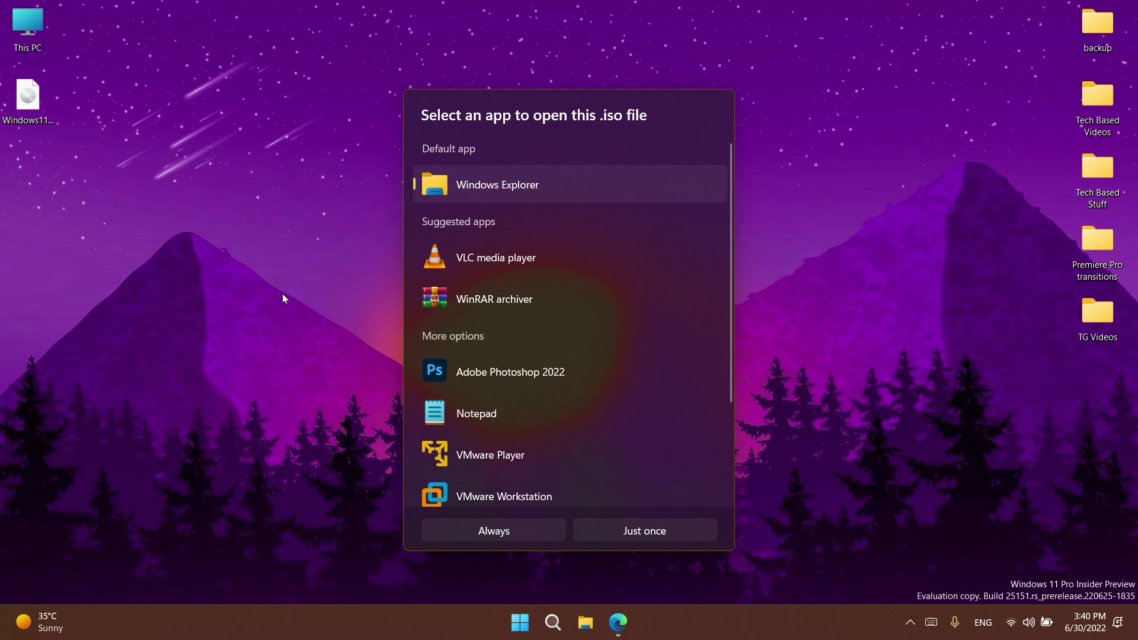
{"action": "scroll", "coordinate": [541, 290], "scroll_direction": "down", "scroll_amount": 2}
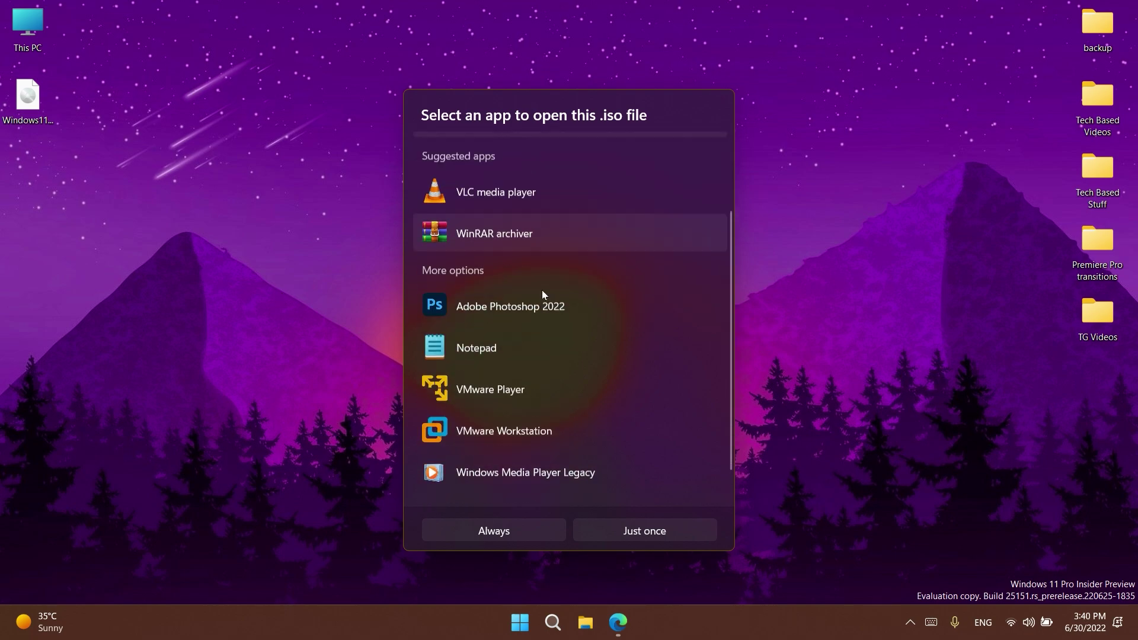
{"action": "scroll", "coordinate": [542, 289], "scroll_direction": "up", "scroll_amount": 2}
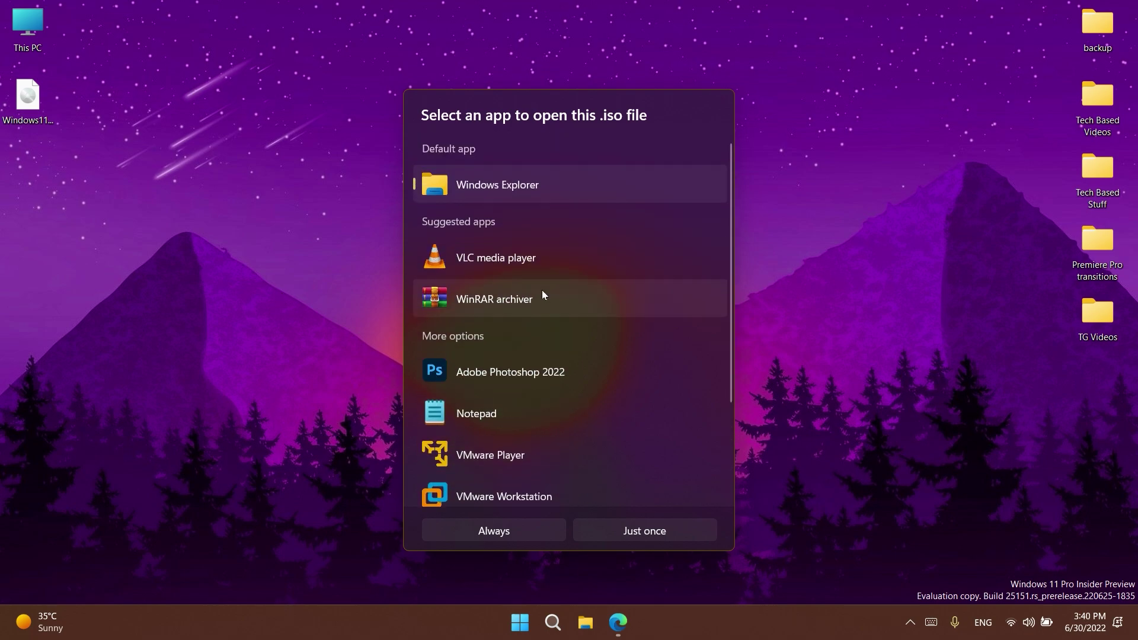
{"action": "scroll", "coordinate": [588, 304], "scroll_direction": "down", "scroll_amount": 2}
{"action": "scroll", "coordinate": [570, 258], "scroll_direction": "up", "scroll_amount": 2}
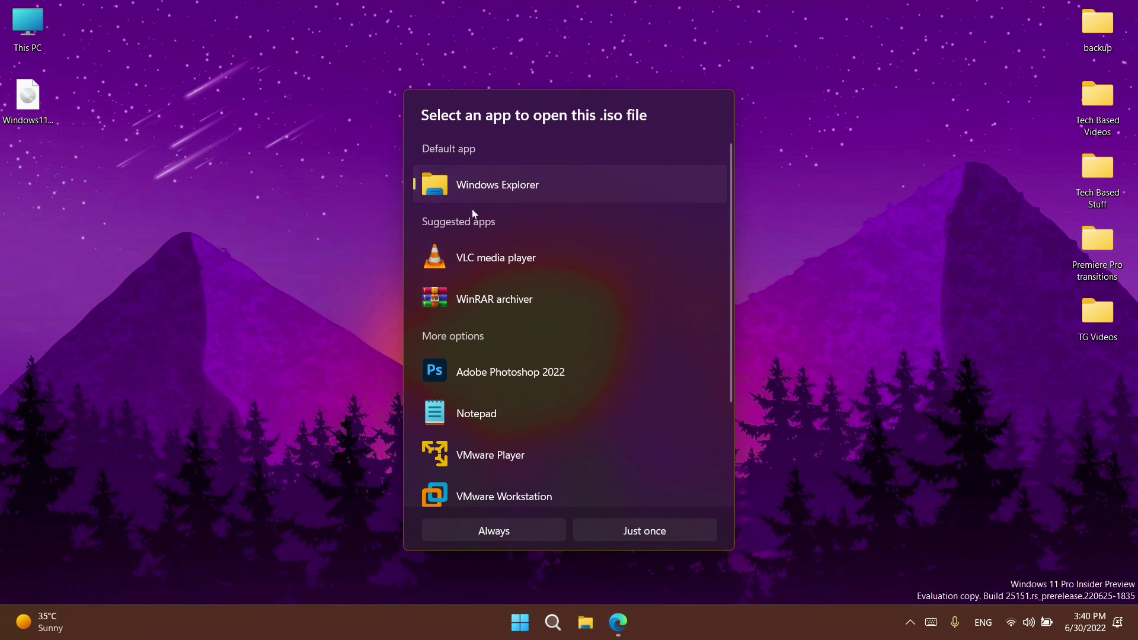
{"action": "scroll", "coordinate": [517, 228], "scroll_direction": "down", "scroll_amount": 2}
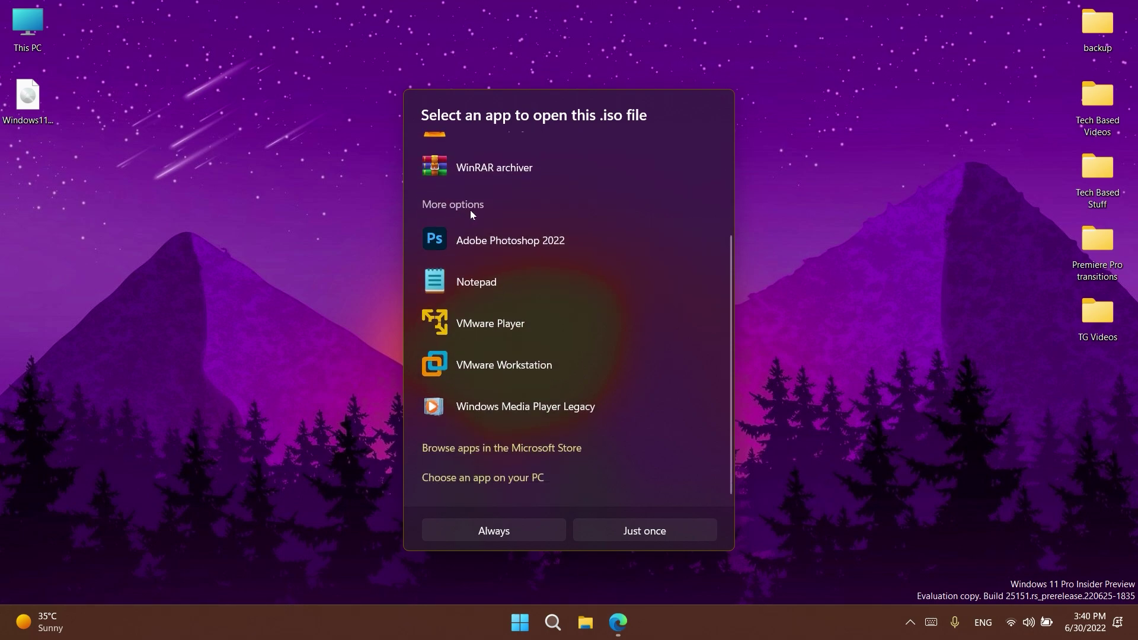